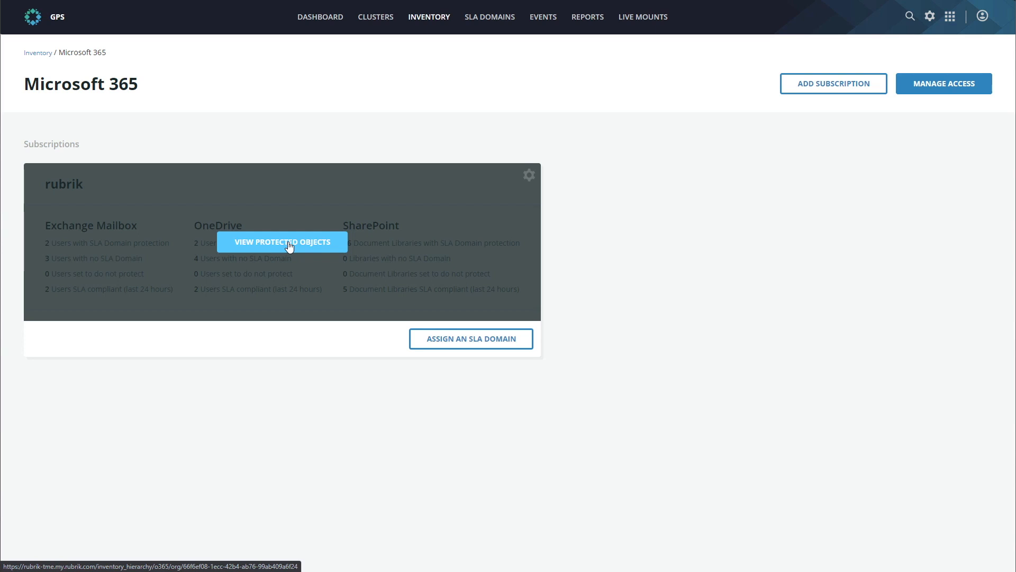
Step: Open the protected objects of the rubrik Microsoft 365 subscription and show its SharePoint sites
click(289, 246)
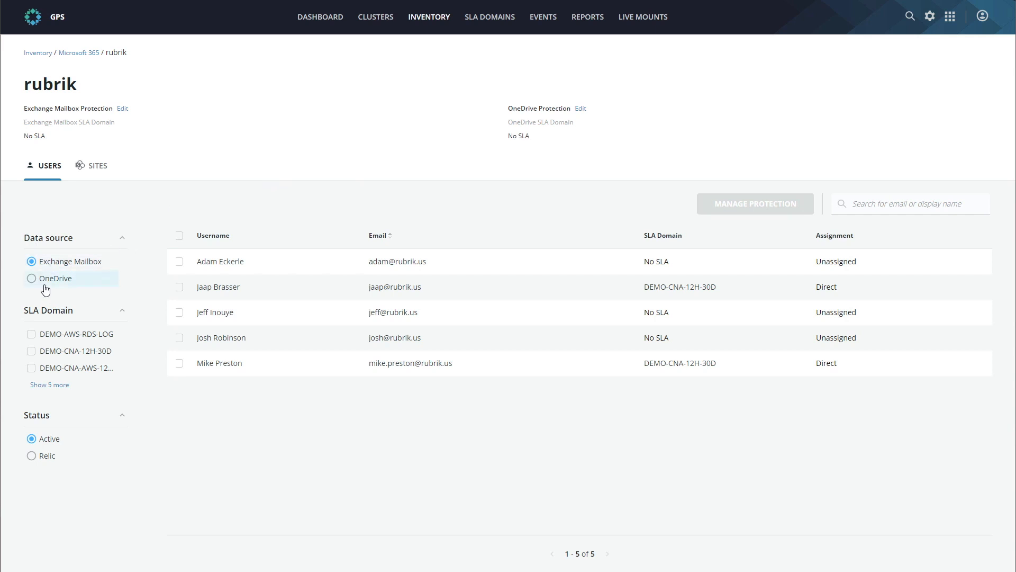
click(99, 168)
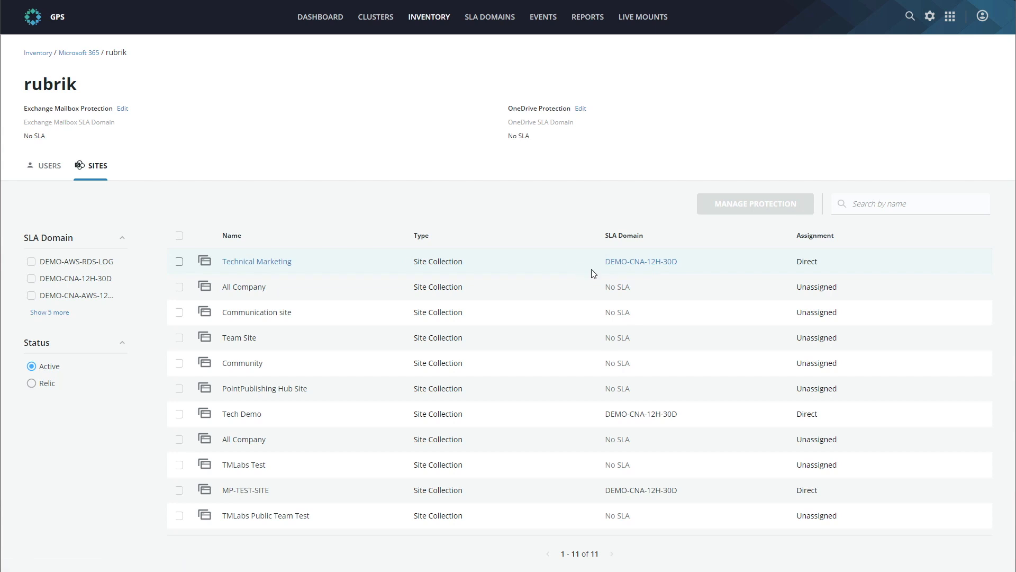
Step: Walk through assigning the DEMO-CNA-12H-30D SLA Domain to Team Site up to the confirmation, and exit without assigning it
click(180, 339)
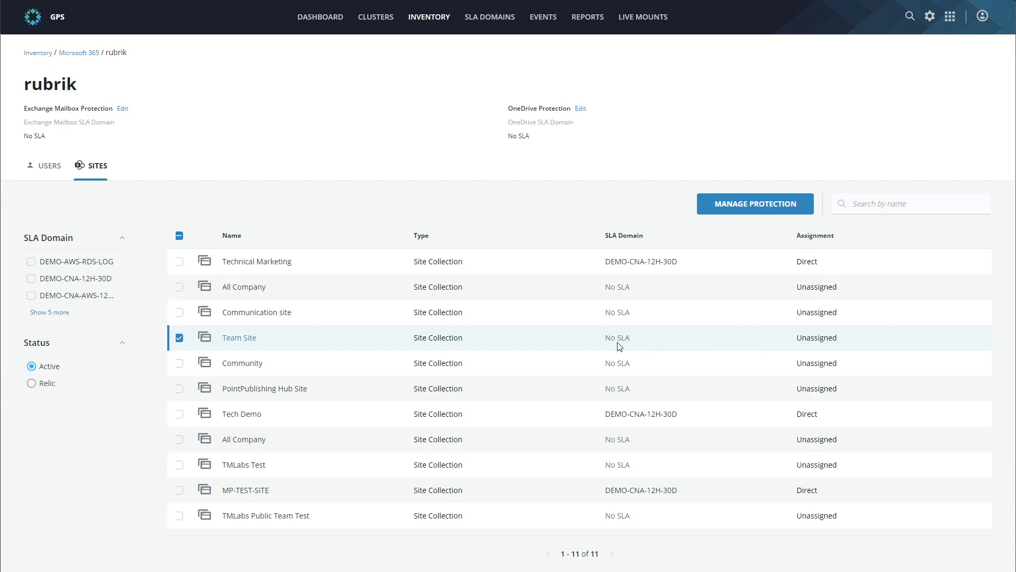
click(773, 207)
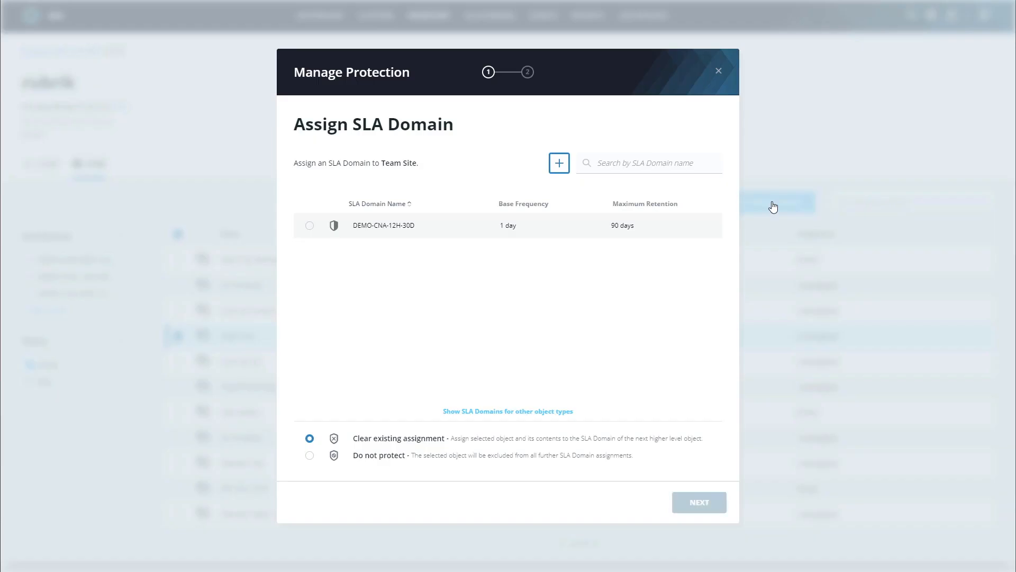
click(310, 227)
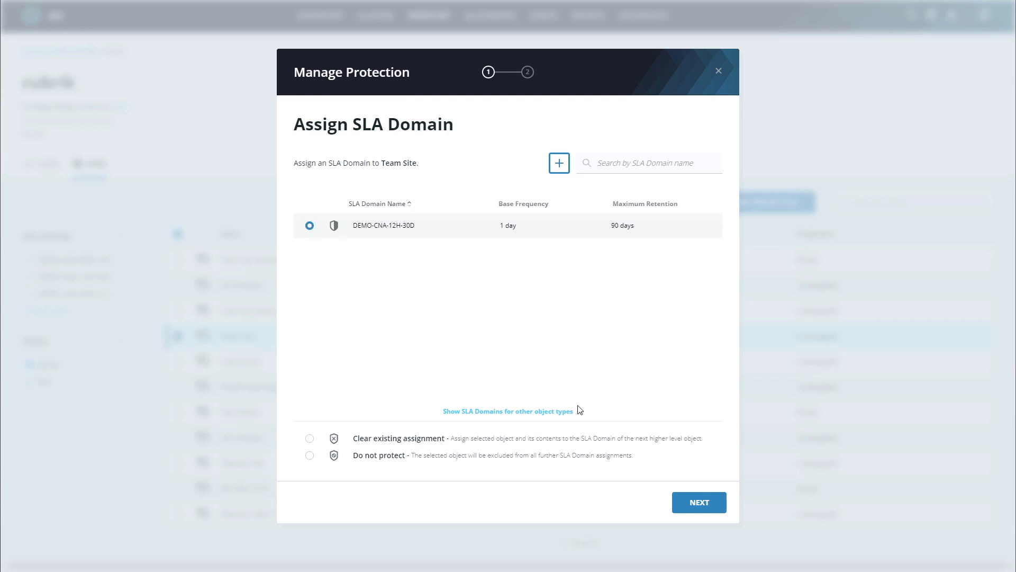
click(708, 505)
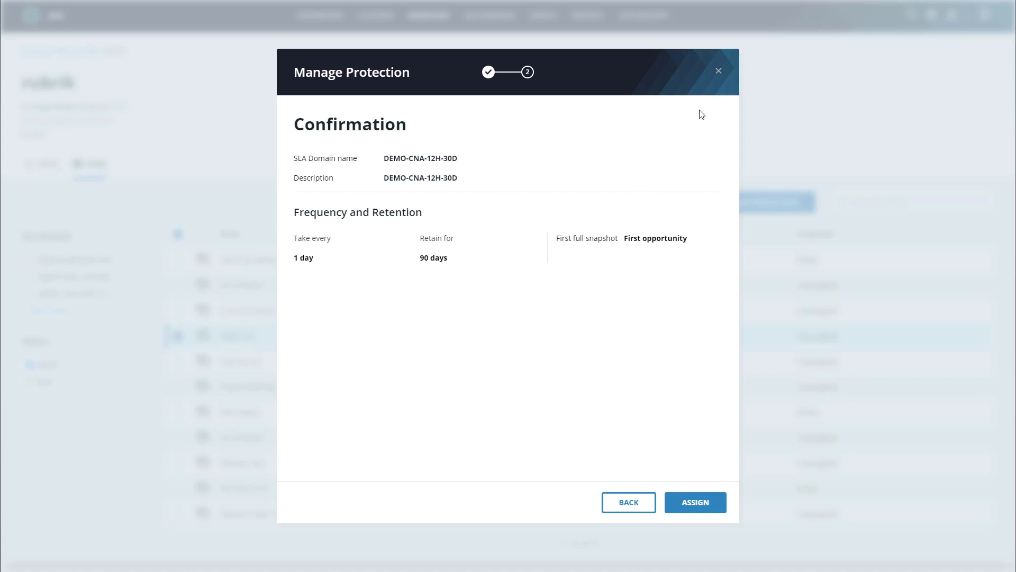
click(718, 72)
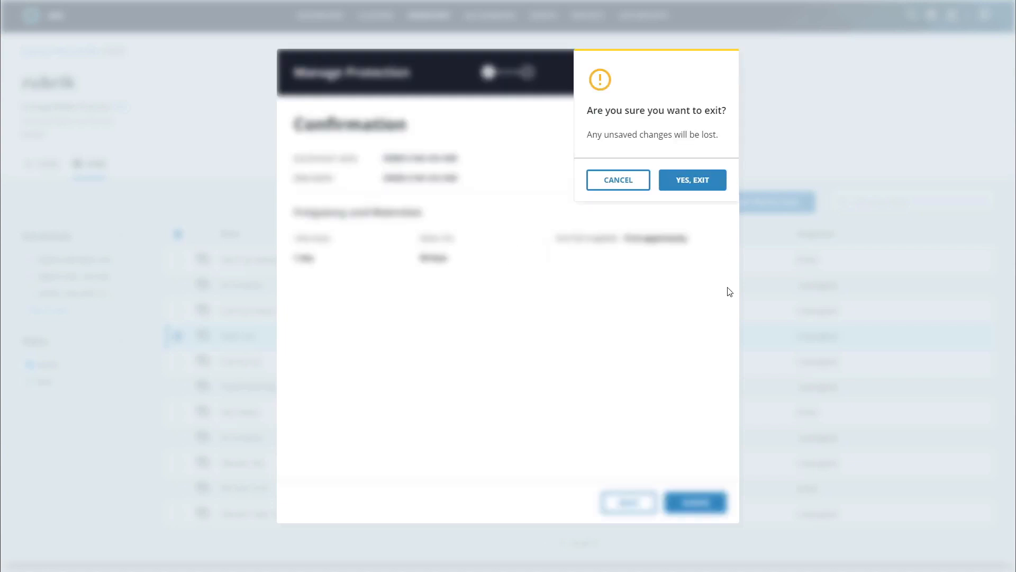
click(684, 182)
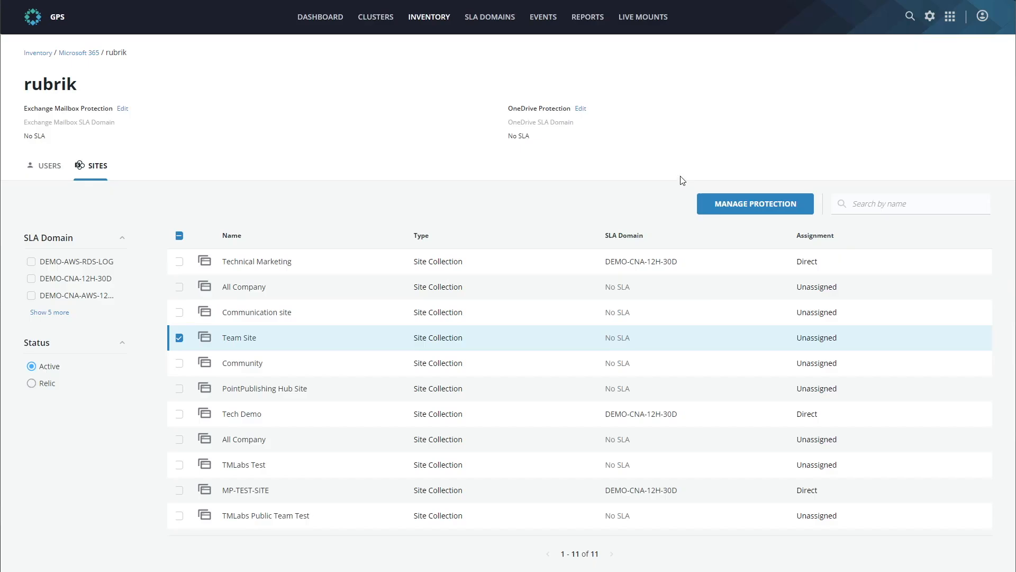
Step: Open the Tech Demo site collection, and switch to SharePoint to view its MyCustomDocumentLib library
click(244, 418)
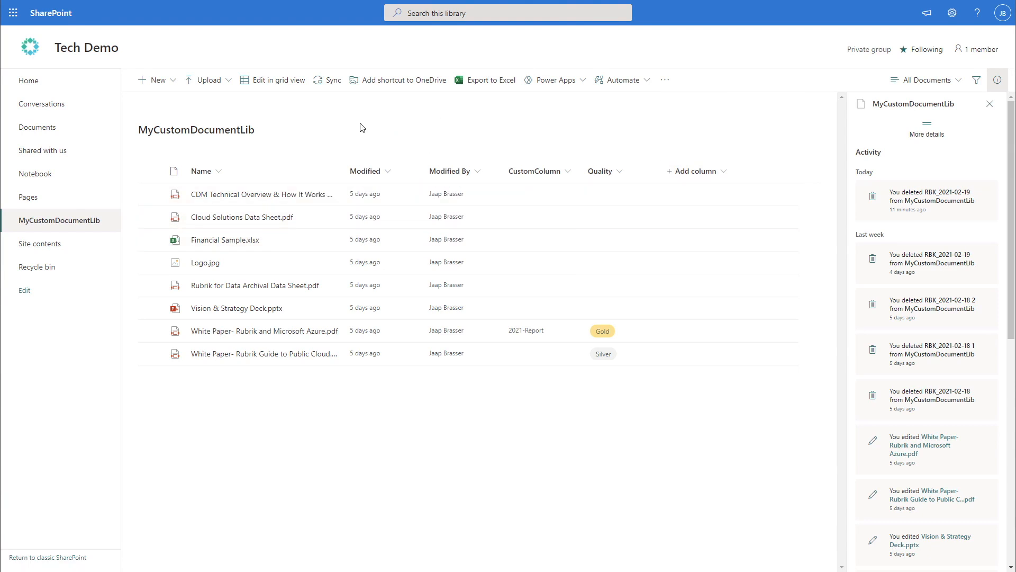
click(66, 227)
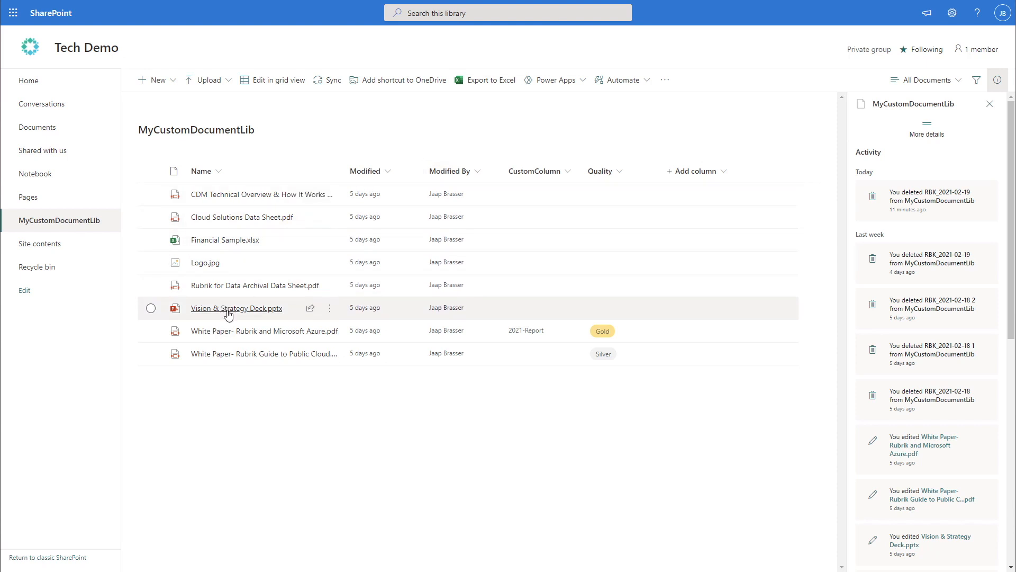
Step: Review who has access to Vision & Strategy Deck.pptx, and select only White Paper- Rubrik and Microsoft Azure.pdf to inspect its properties
click(151, 309)
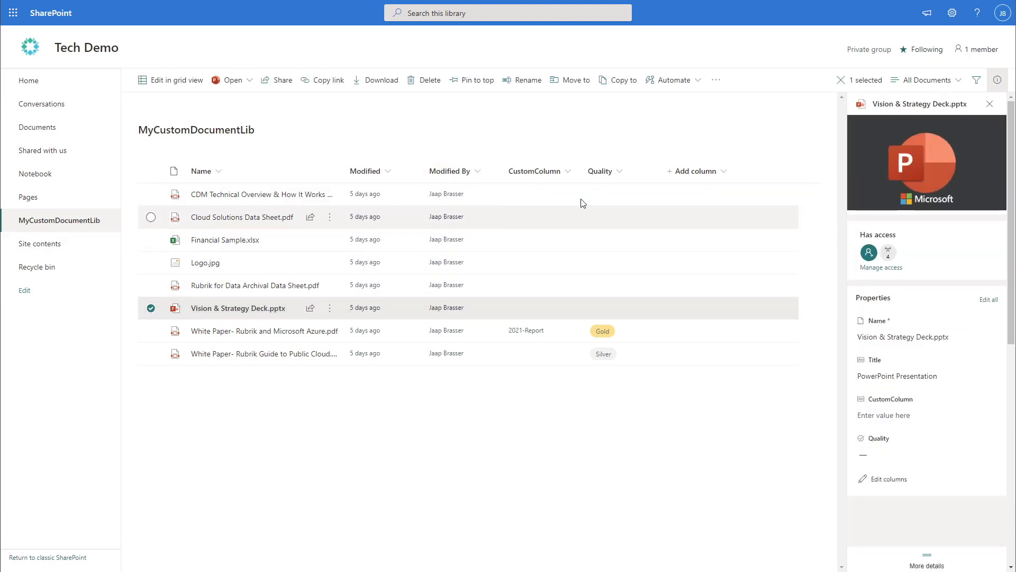
click(890, 290)
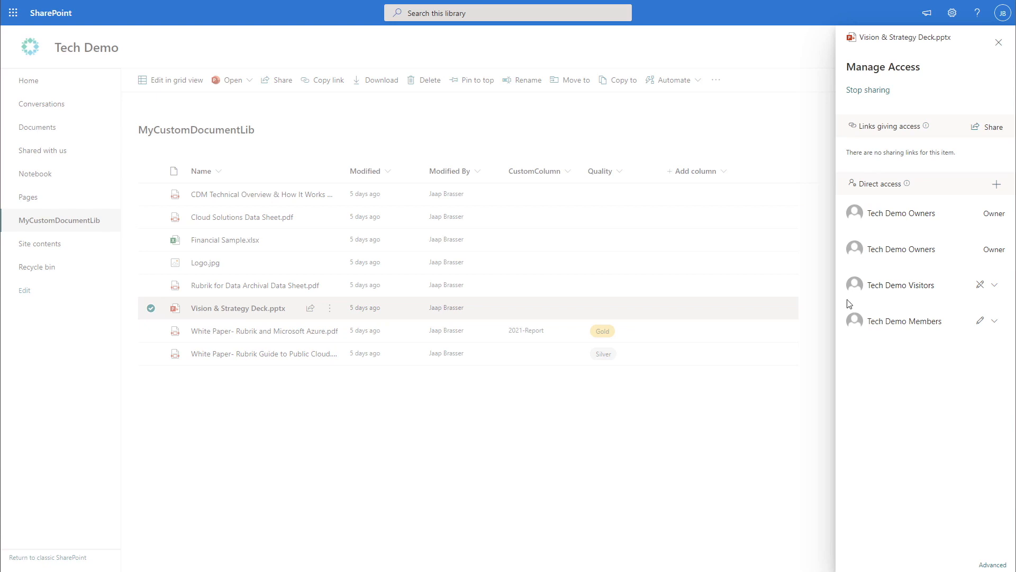
click(999, 42)
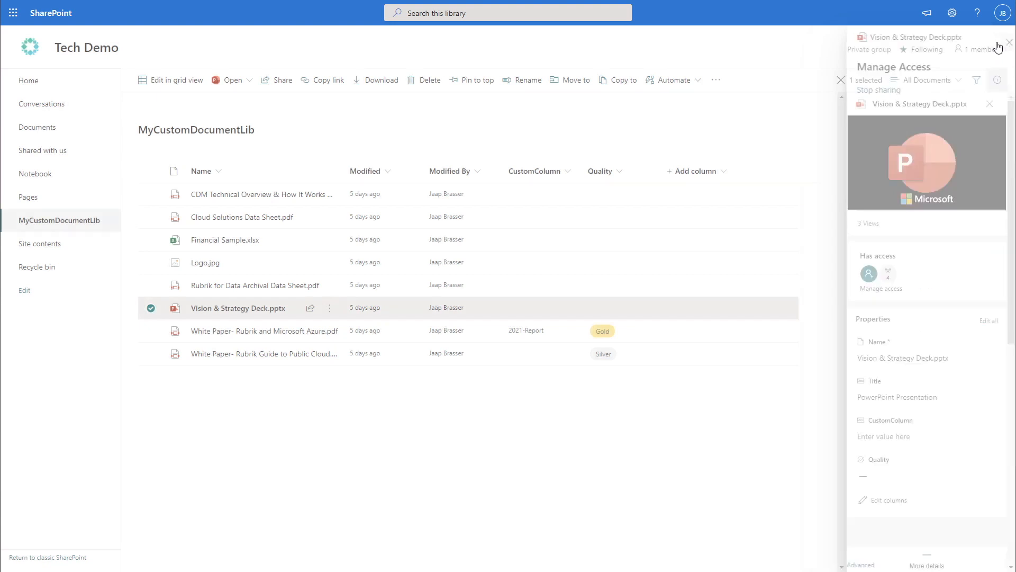
click(151, 331)
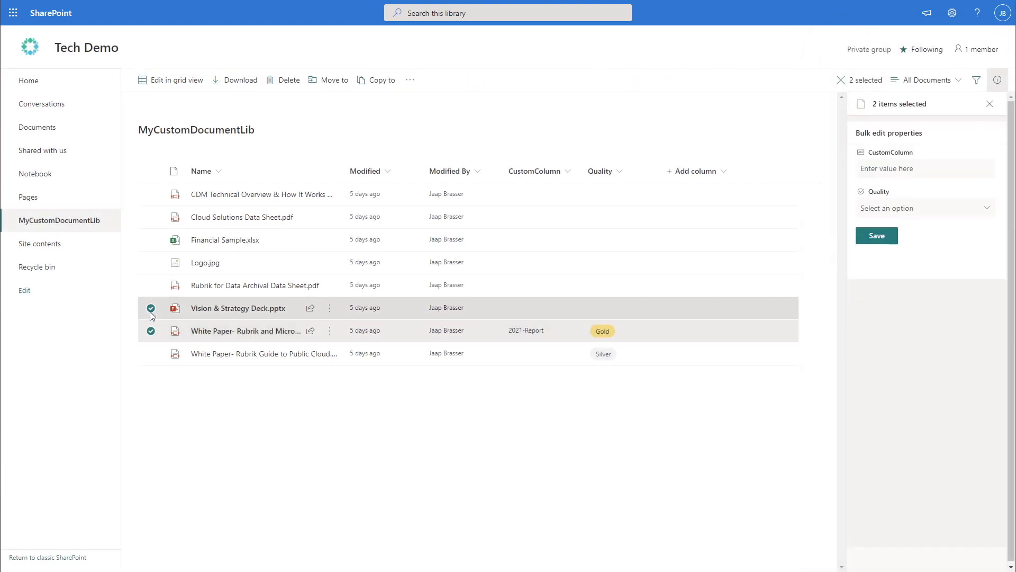
click(151, 308)
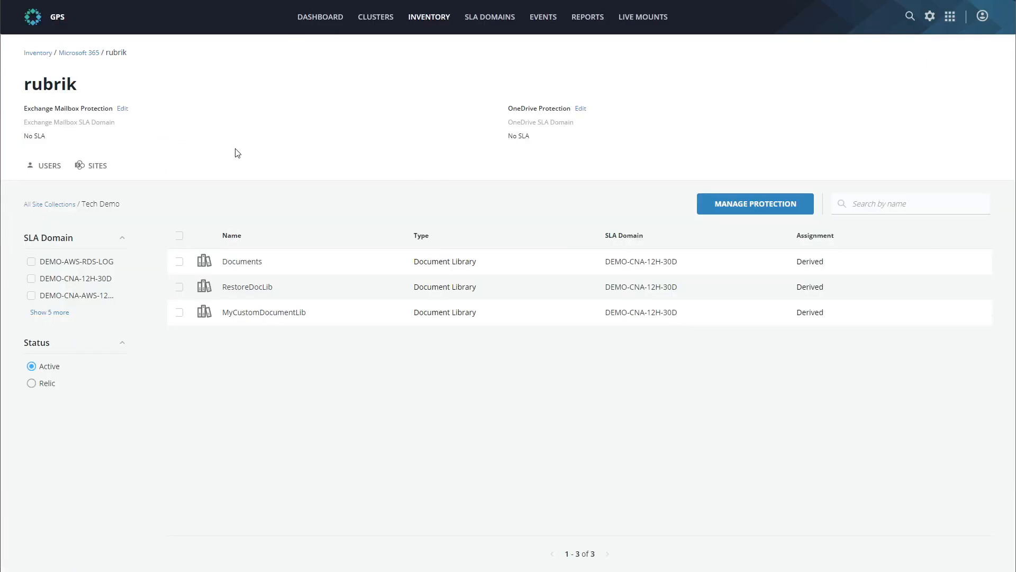
Step: Switch back to Rubrik and open the 2/23/2021 snapshots of the MyCustomDocumentLib document library
click(279, 314)
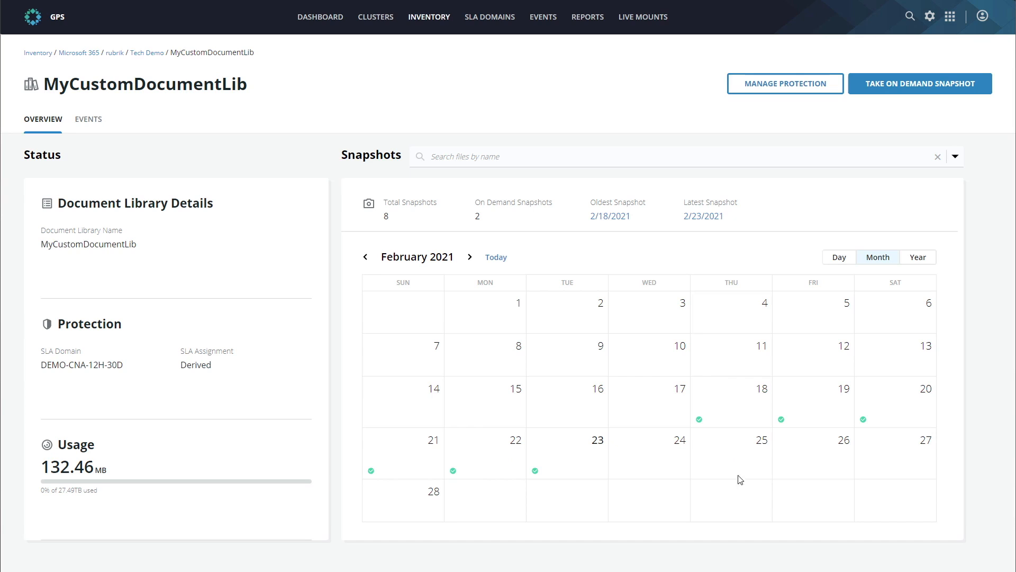
mouse_move(405, 476)
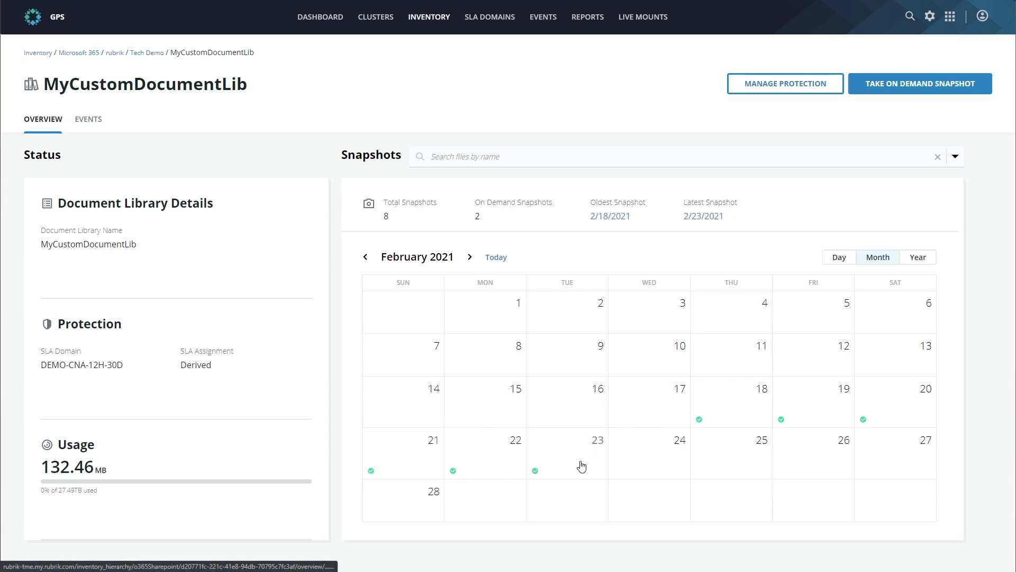
click(553, 453)
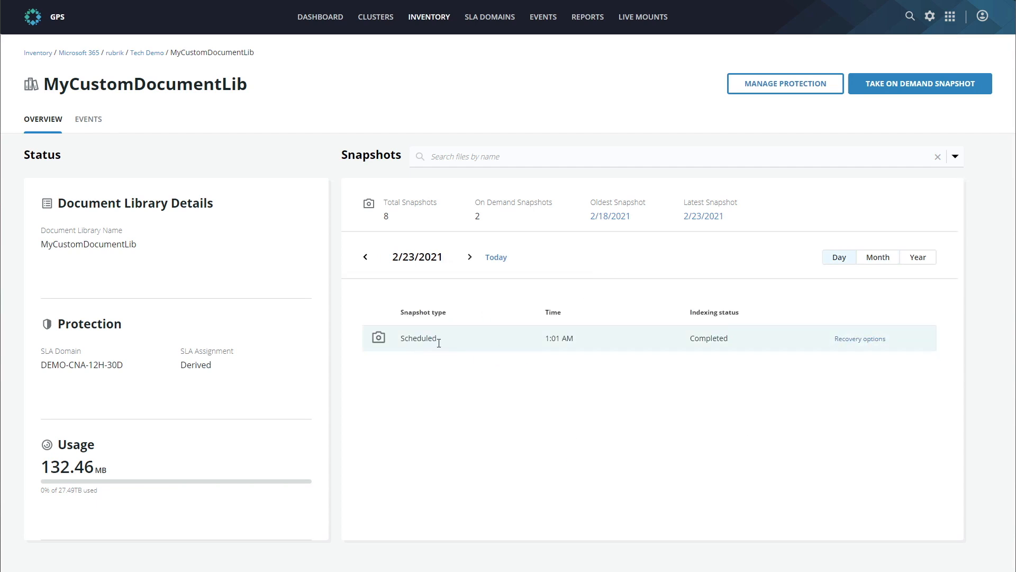
Step: Start a file recovery from the 1:01 AM scheduled snapshot, selecting both White Paper PDFs and Vision & Strategy Deck.pptx
click(846, 341)
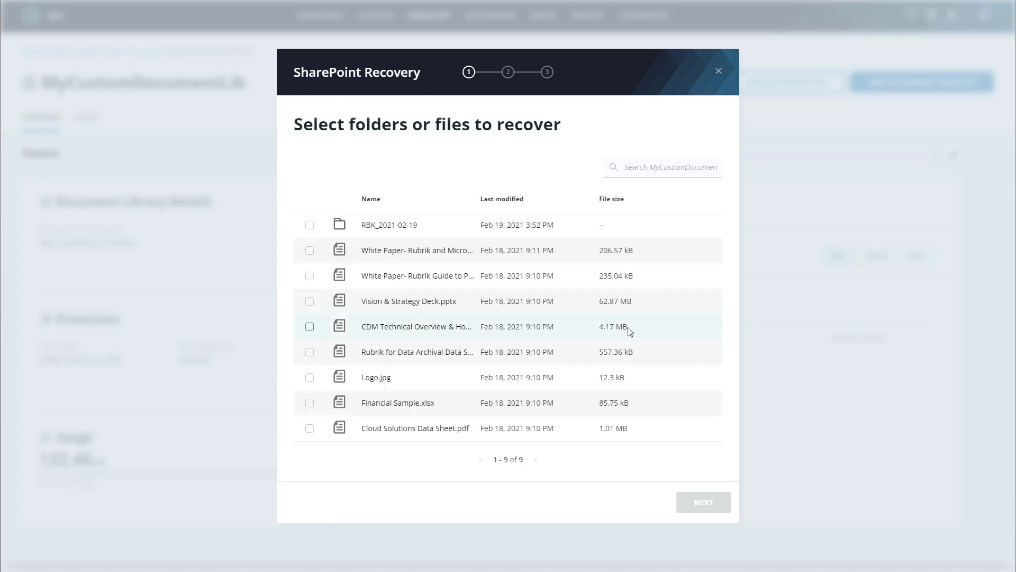
click(310, 250)
click(310, 276)
click(309, 301)
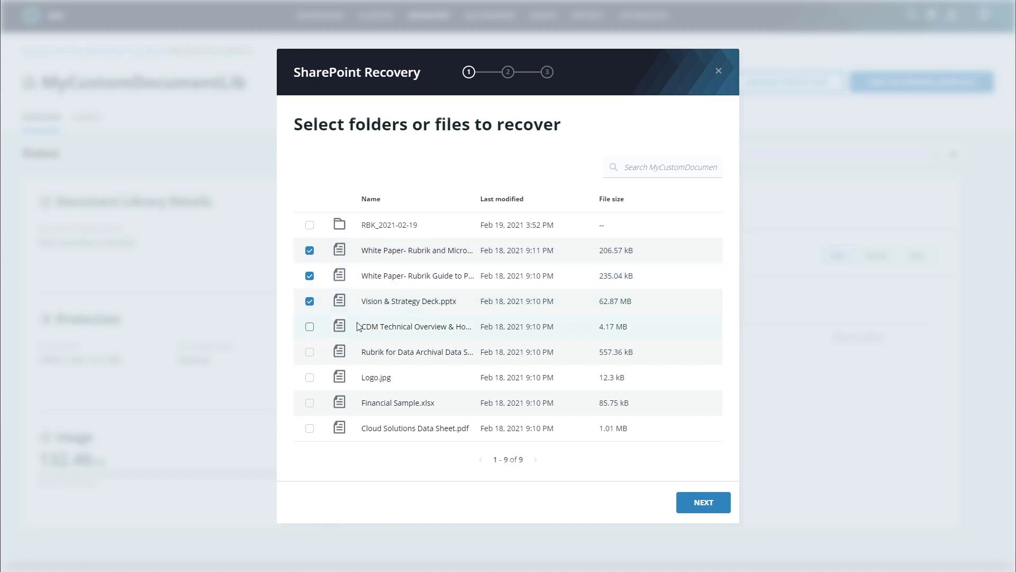
click(704, 504)
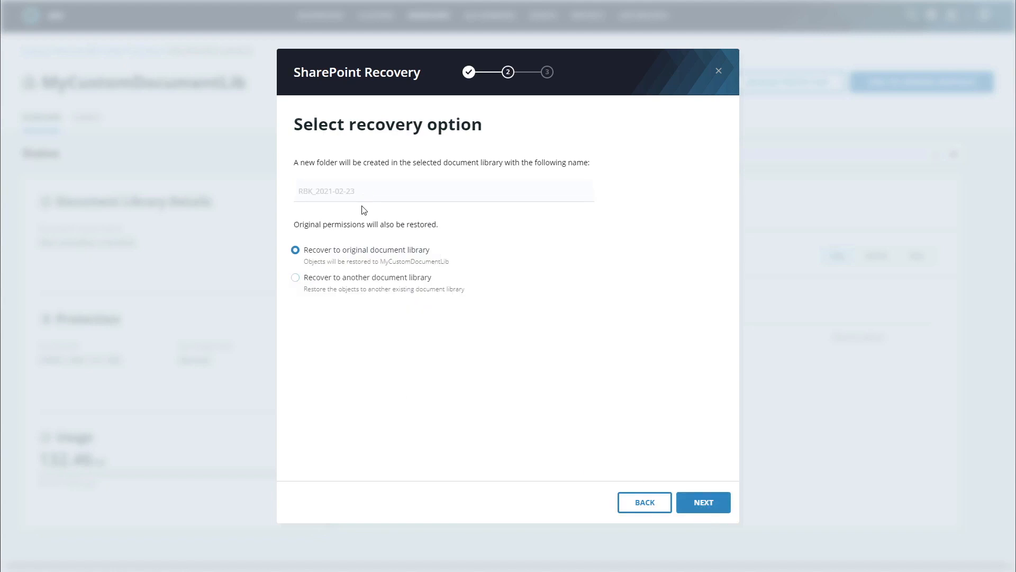
Step: Choose recovery to the original document library and restore the selected files
click(362, 284)
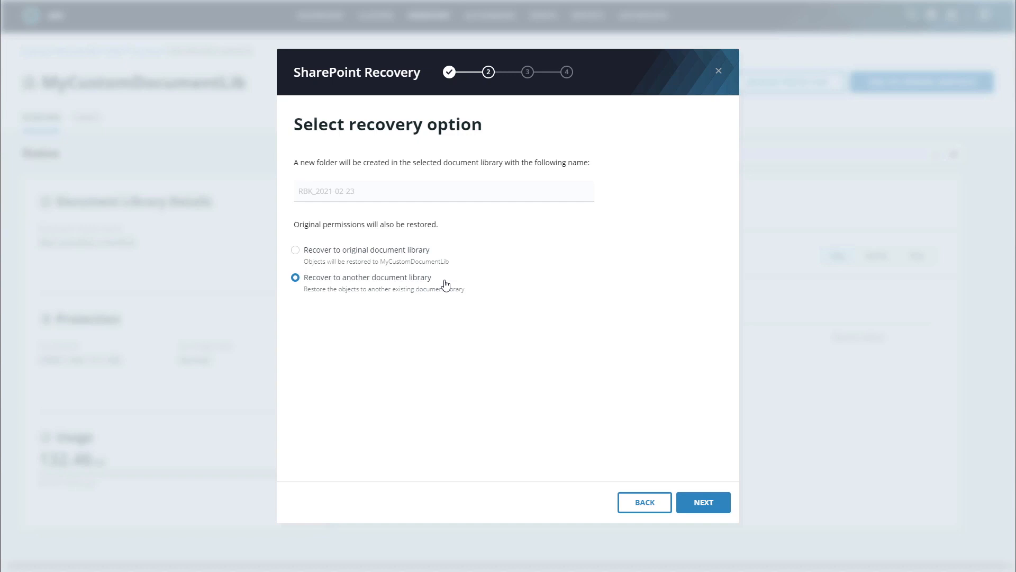
click(400, 257)
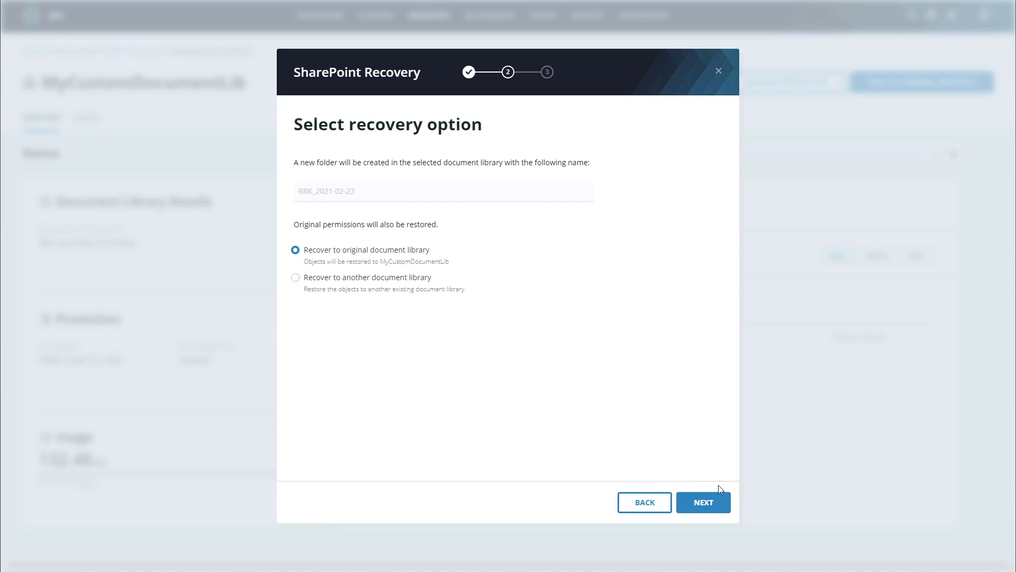
click(698, 507)
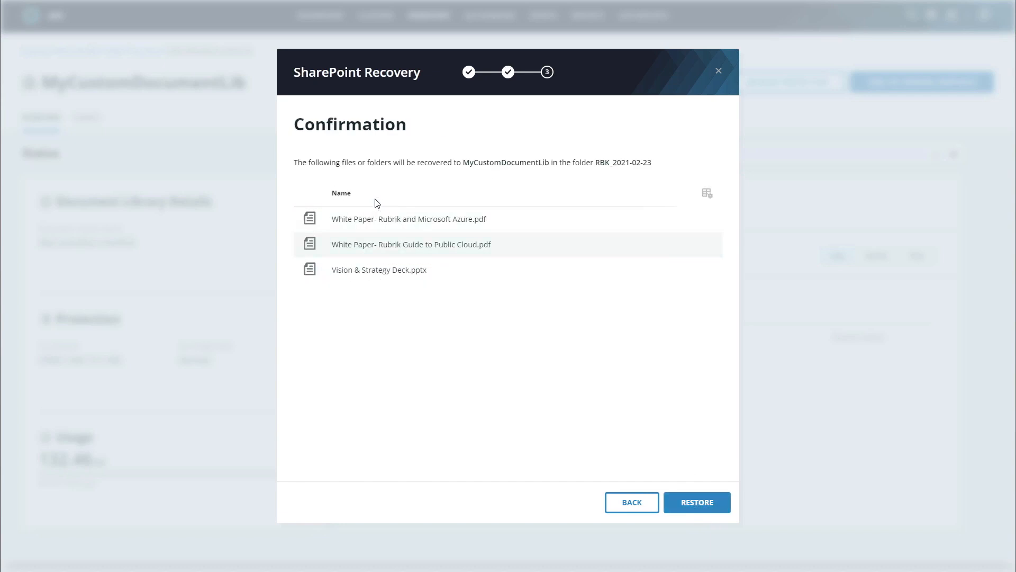
click(698, 507)
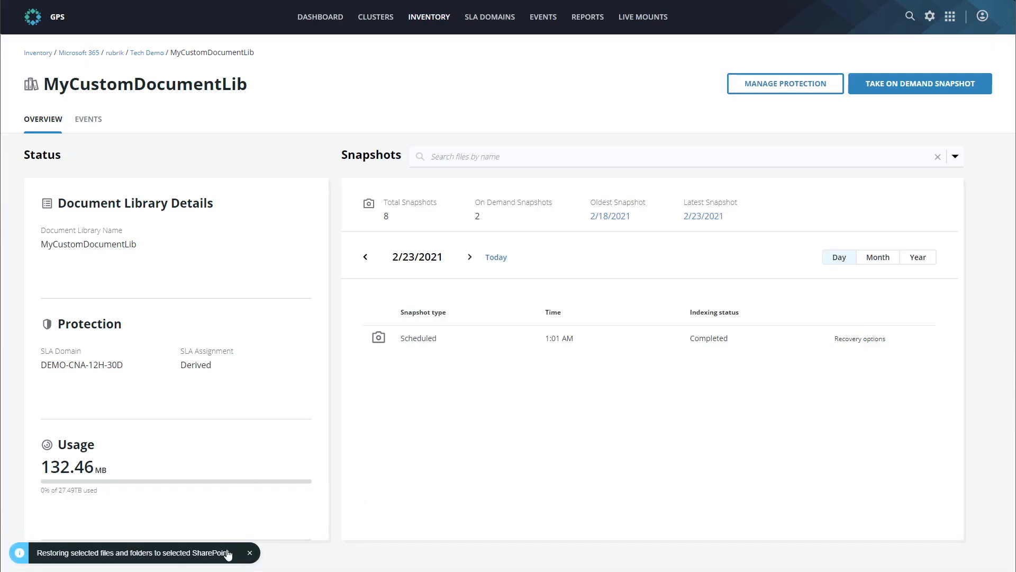
Step: Check the library's events, and switch to SharePoint to open the restored RBK_2021-02-23 folder in MyCustomDocumentLib
click(90, 126)
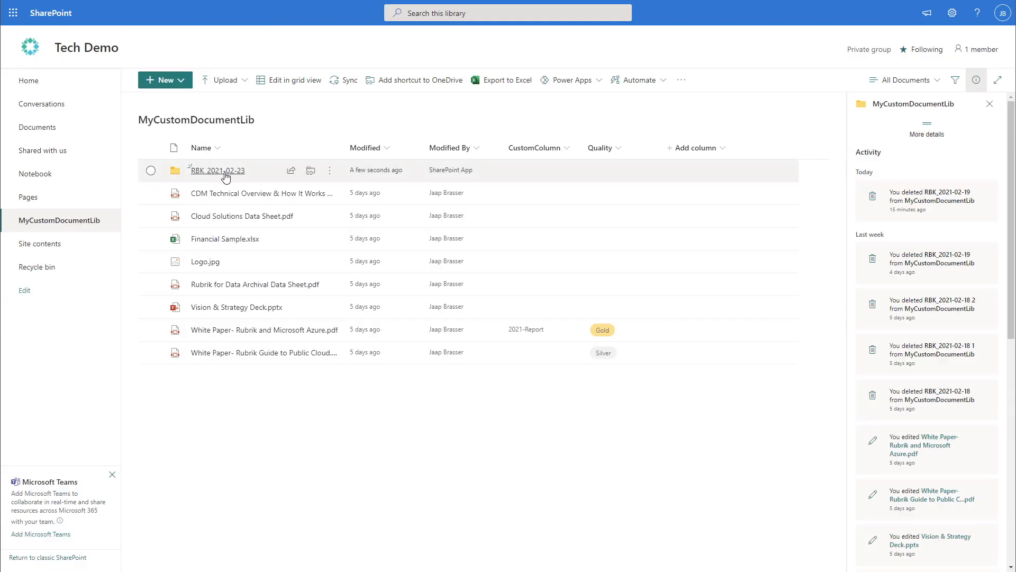
click(224, 176)
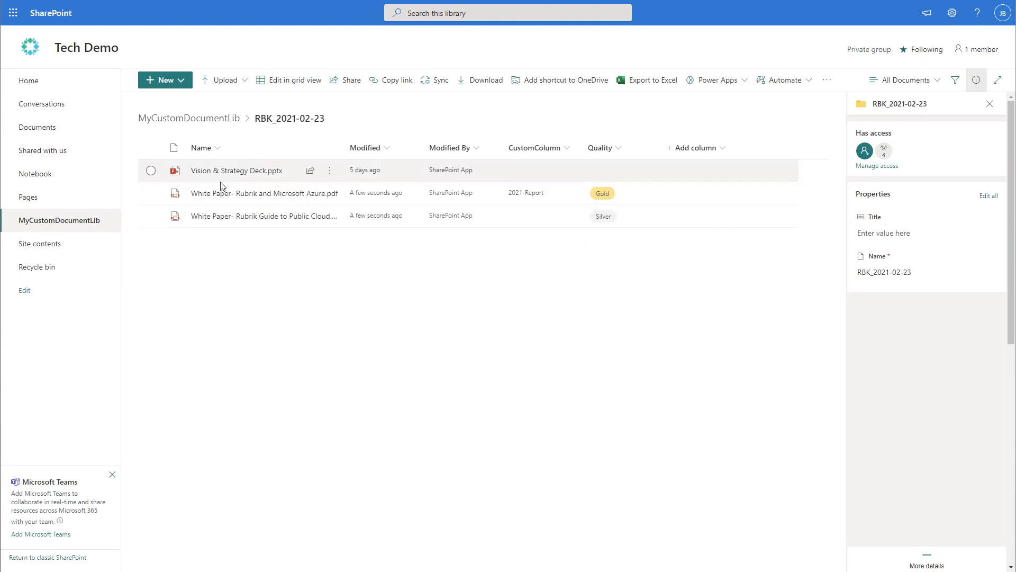
Step: Check the access to the restored Vision & Strategy Deck.pptx, and show the properties of the restored Rubrik and Microsoft Azure white paper
click(151, 173)
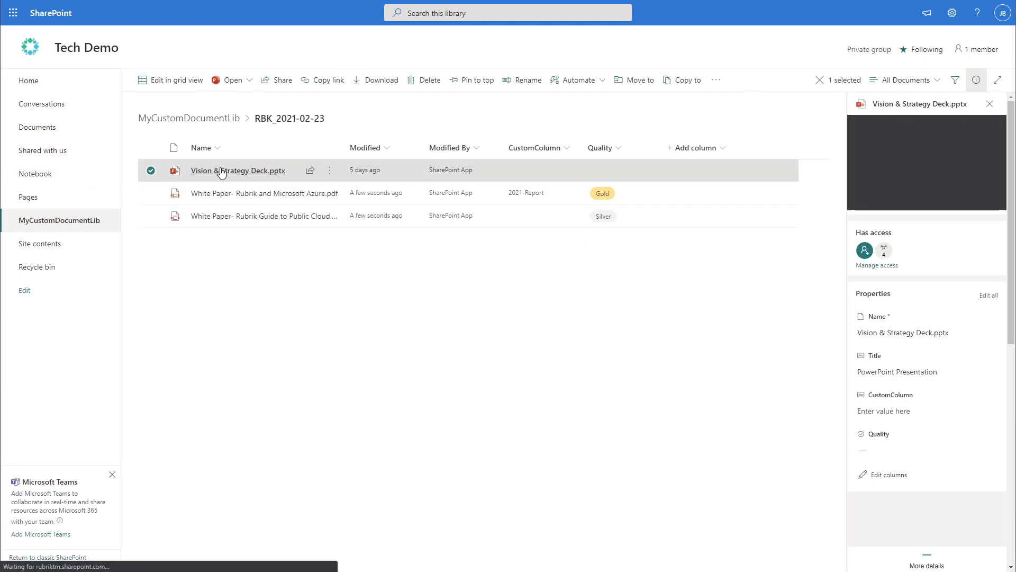
mouse_move(230, 176)
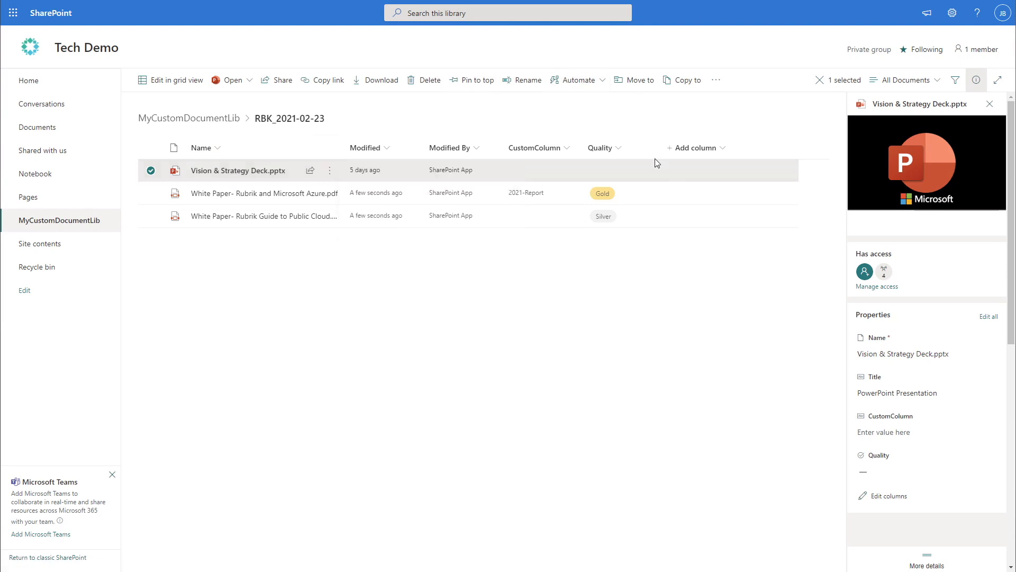
click(882, 288)
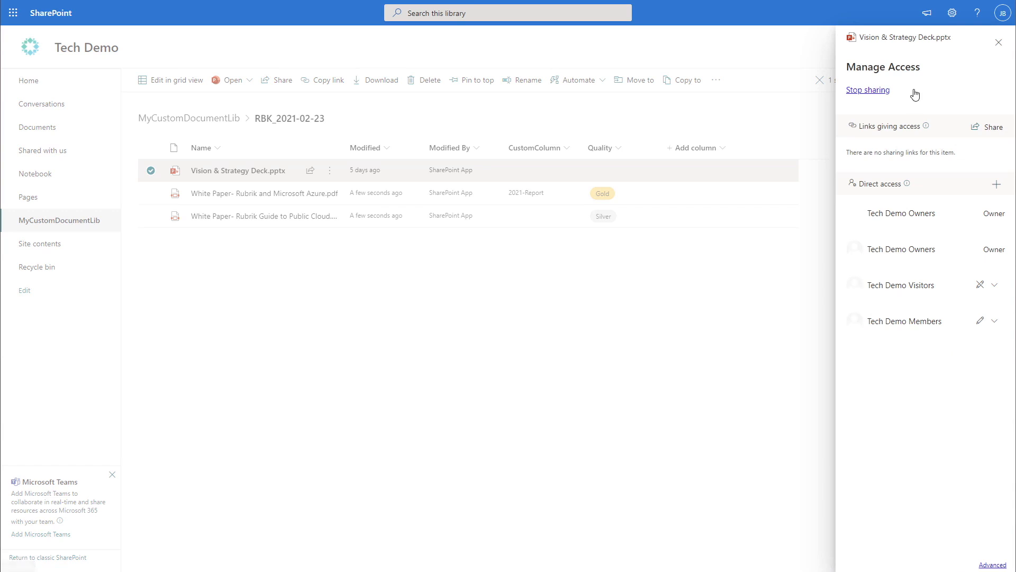
click(999, 43)
click(151, 194)
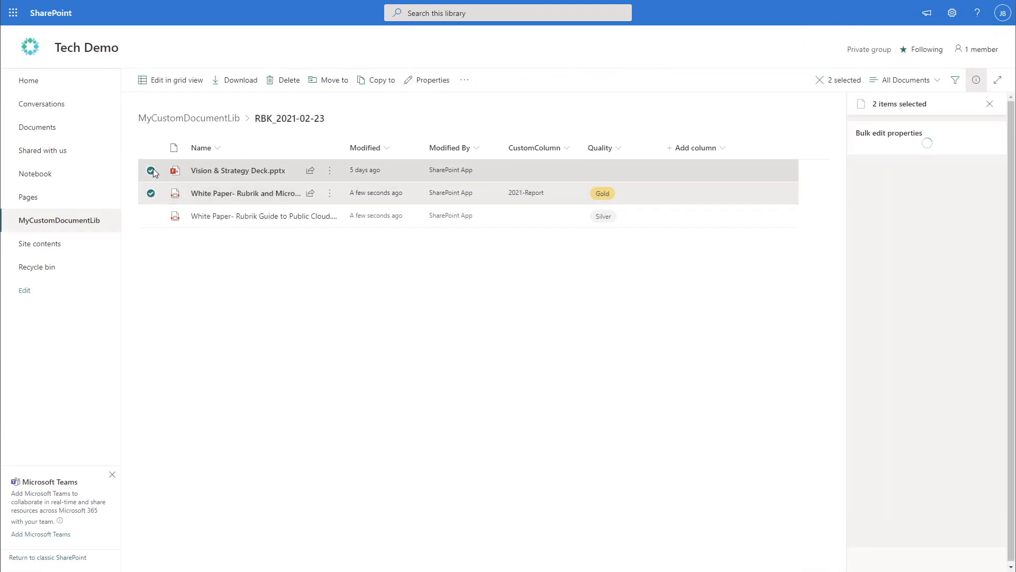
click(151, 170)
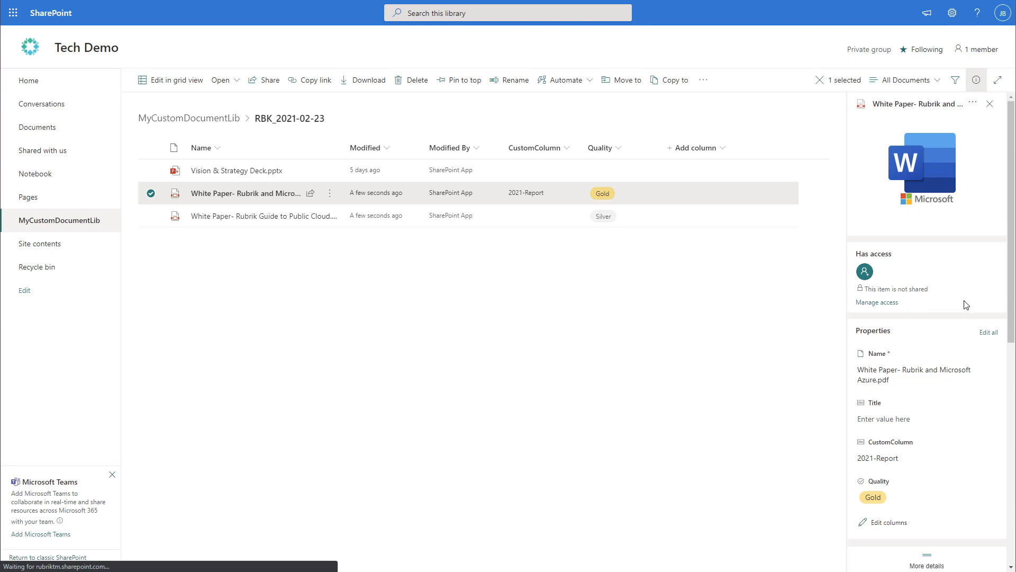